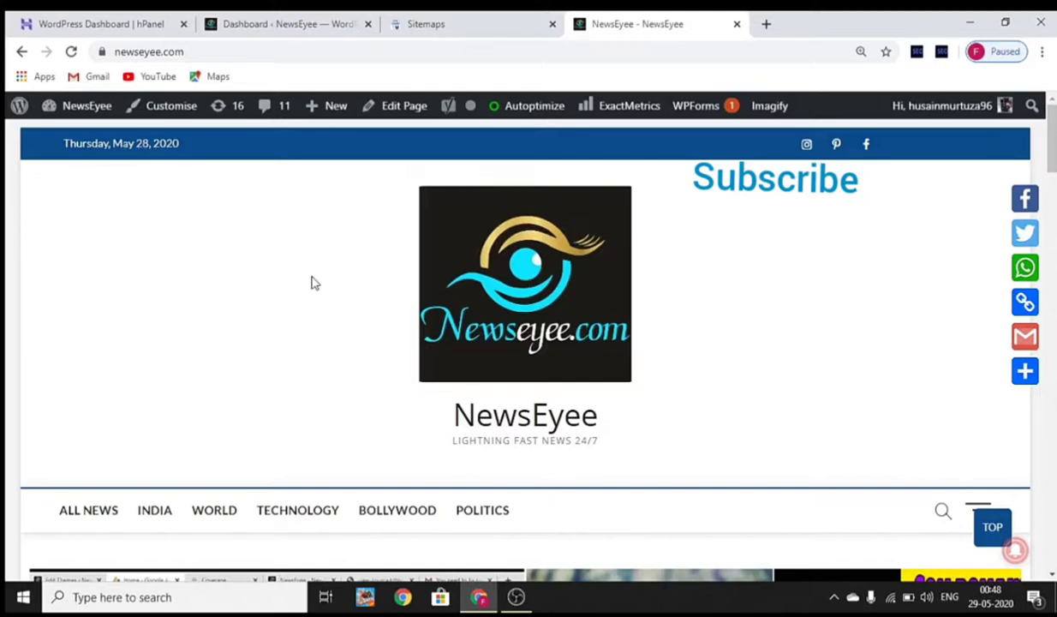
Step: Open the Yoast SEO General settings in the NewsEyee WordPress dashboard
{"action": "left_click", "coordinate": [437, 23]}
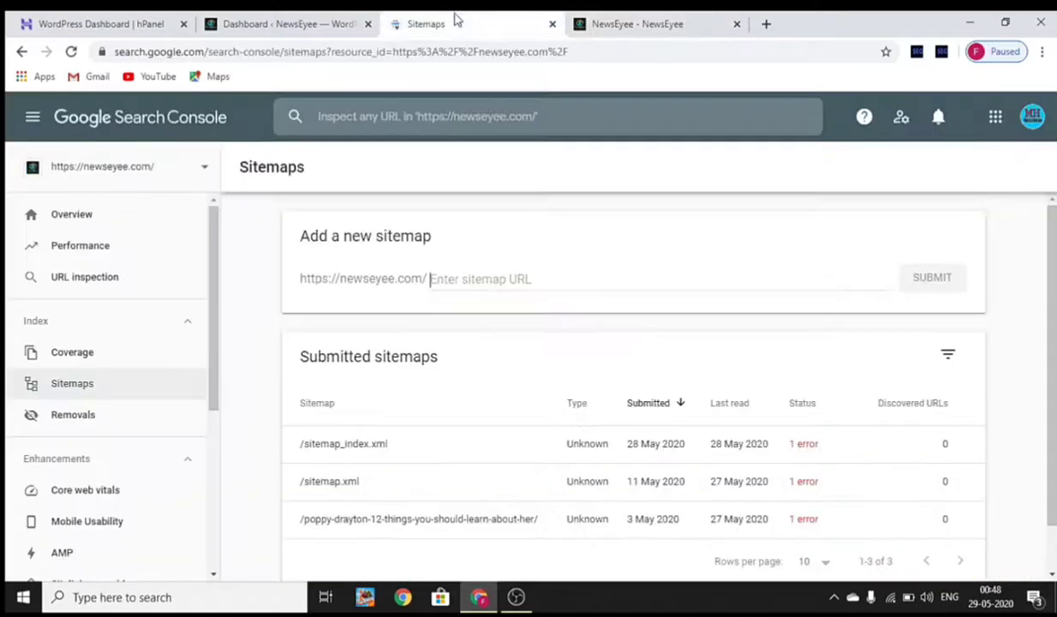
{"action": "left_click", "coordinate": [269, 25]}
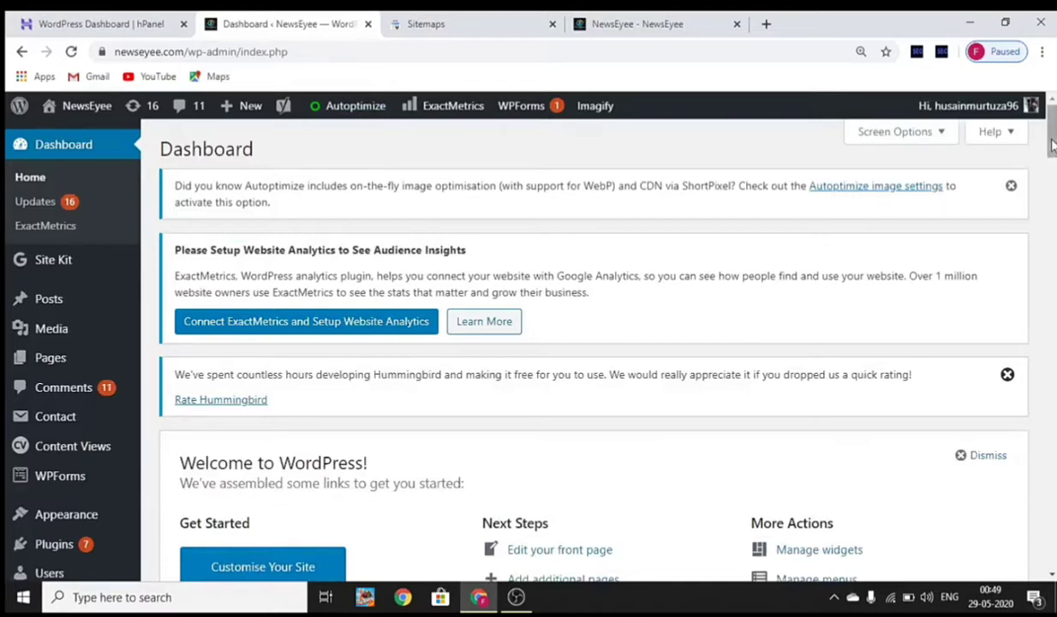
{"action": "scroll", "coordinate": [1049, 158], "scroll_direction": "down", "scroll_amount": 2}
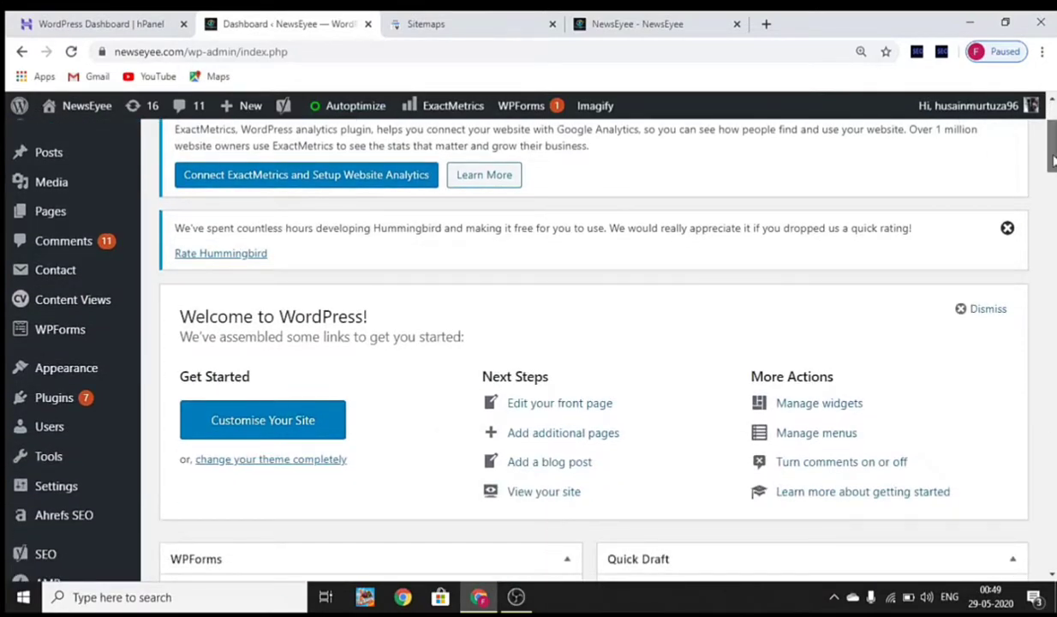
{"action": "scroll", "coordinate": [1052, 158], "scroll_direction": "down", "scroll_amount": 2}
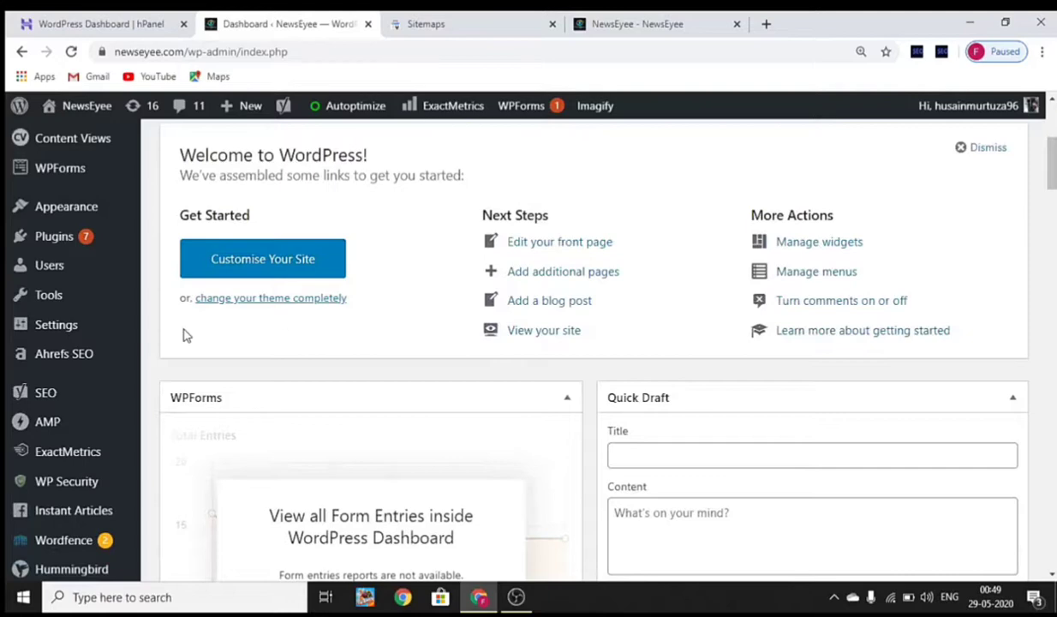
{"action": "mouse_move", "coordinate": [14, 385]}
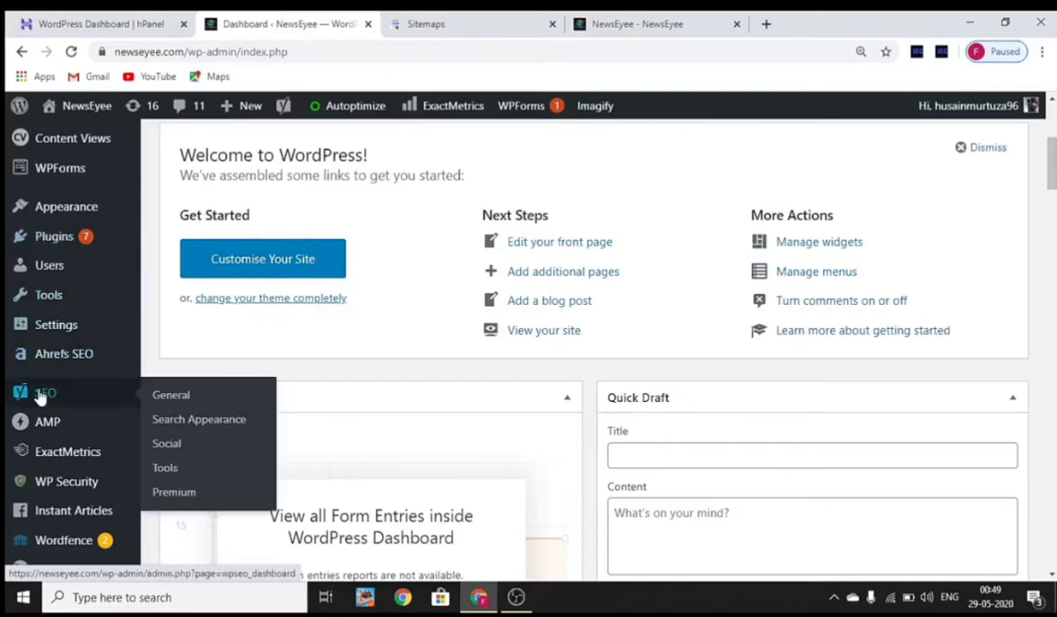
{"action": "left_click", "coordinate": [163, 397]}
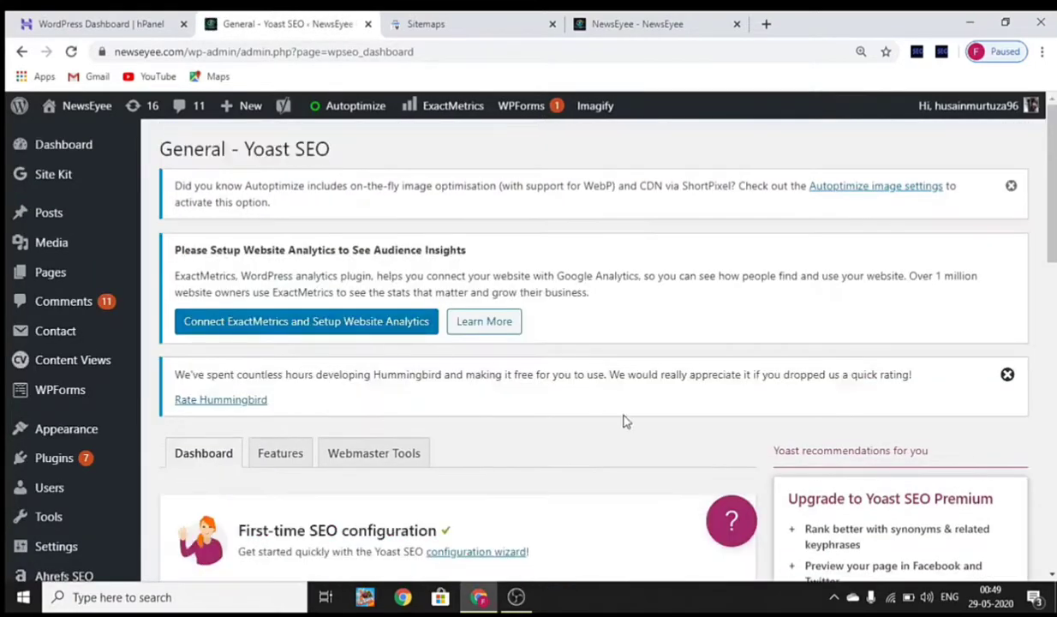
Step: Open the generated XML sitemap from the XML sitemaps help text in Yoast's Features settings
{"action": "scroll", "coordinate": [623, 421], "scroll_direction": "down", "scroll_amount": 2}
{"action": "scroll", "coordinate": [624, 421], "scroll_direction": "down", "scroll_amount": 3}
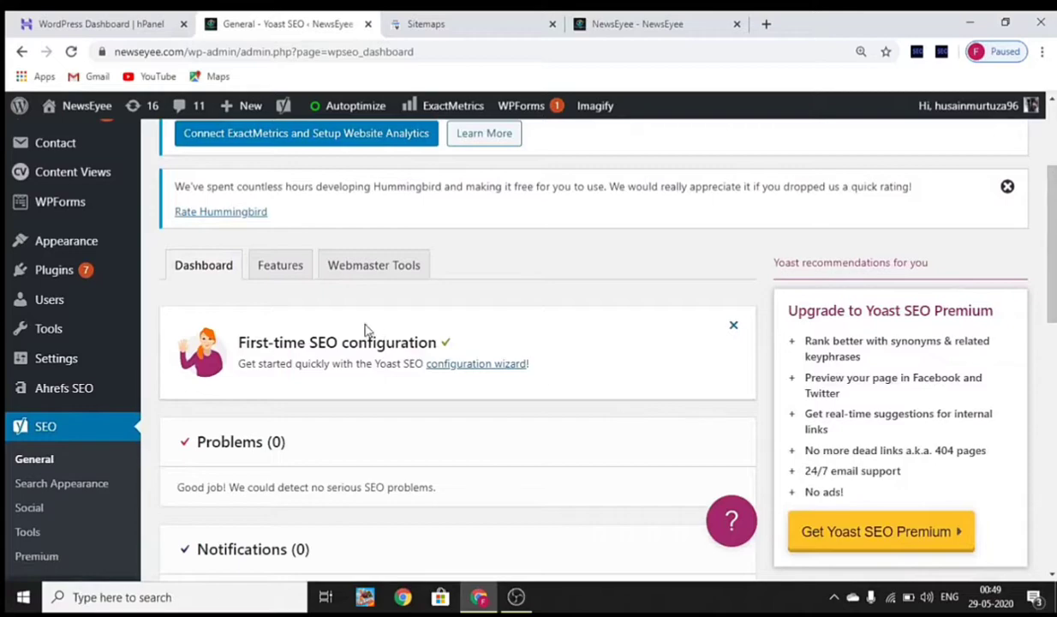
{"action": "left_click", "coordinate": [295, 271]}
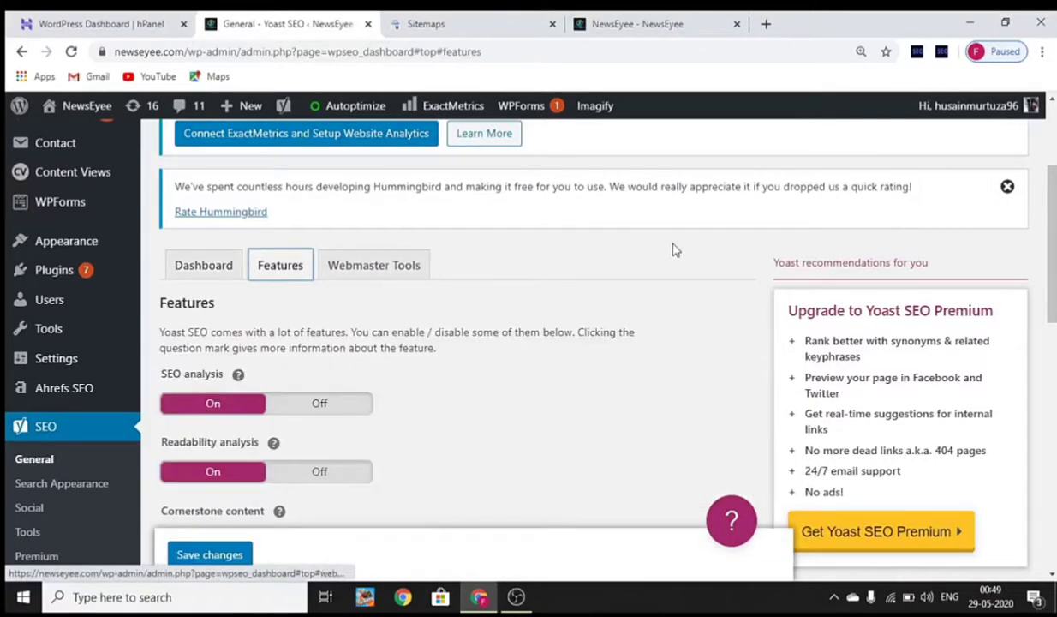
{"action": "scroll", "coordinate": [654, 254], "scroll_direction": "down", "scroll_amount": 3}
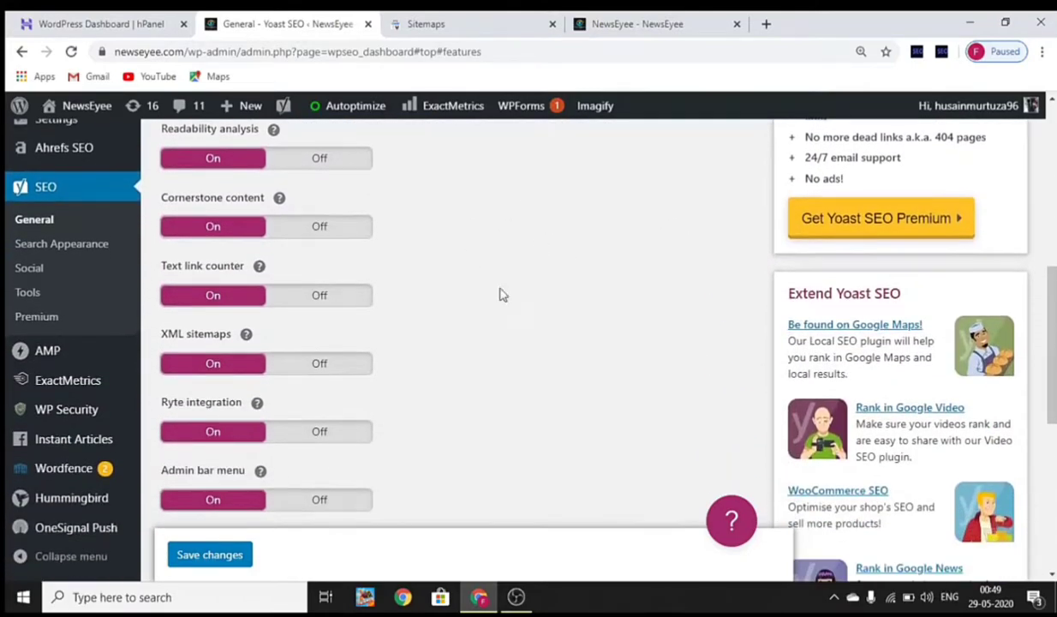
{"action": "left_click", "coordinate": [245, 336]}
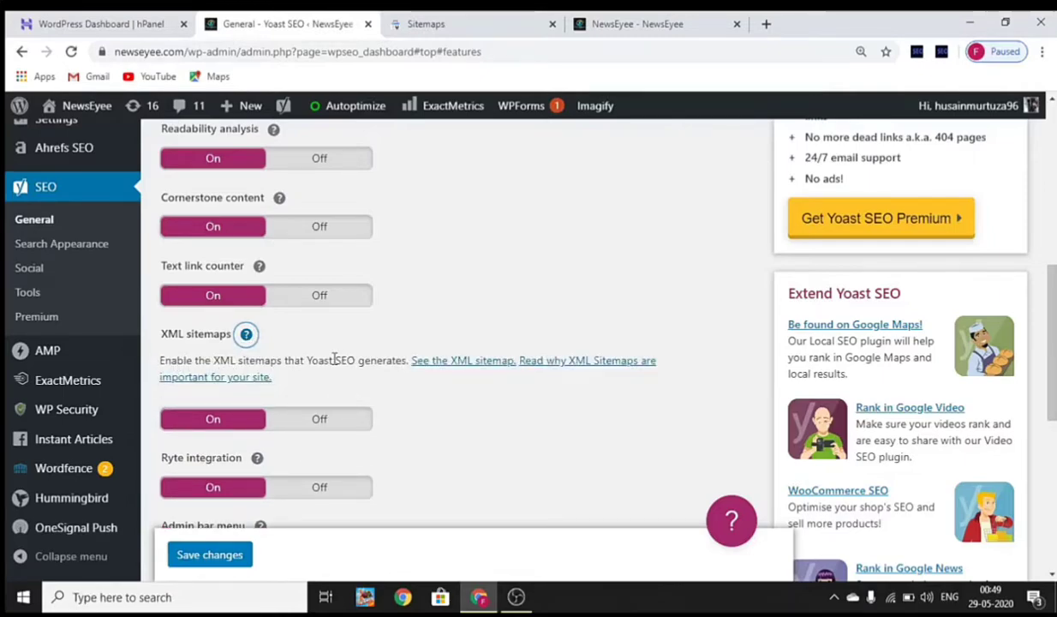
{"action": "left_click", "coordinate": [434, 366]}
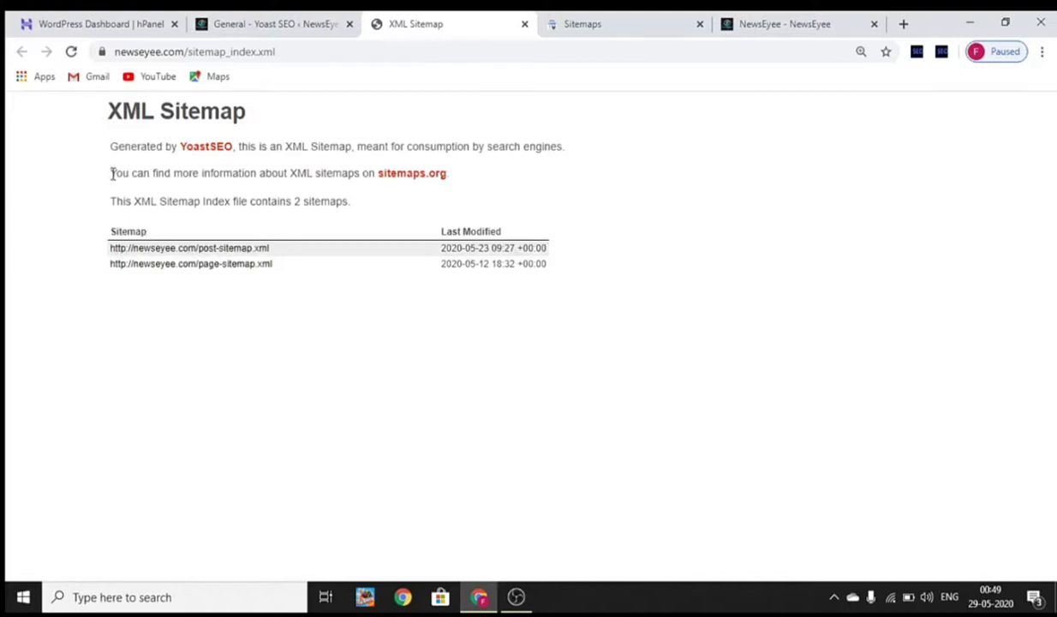
Step: Copy the post-sitemap.xml link address and paste it as the new sitemap URL in Google Search Console
{"action": "right_click", "coordinate": [222, 249]}
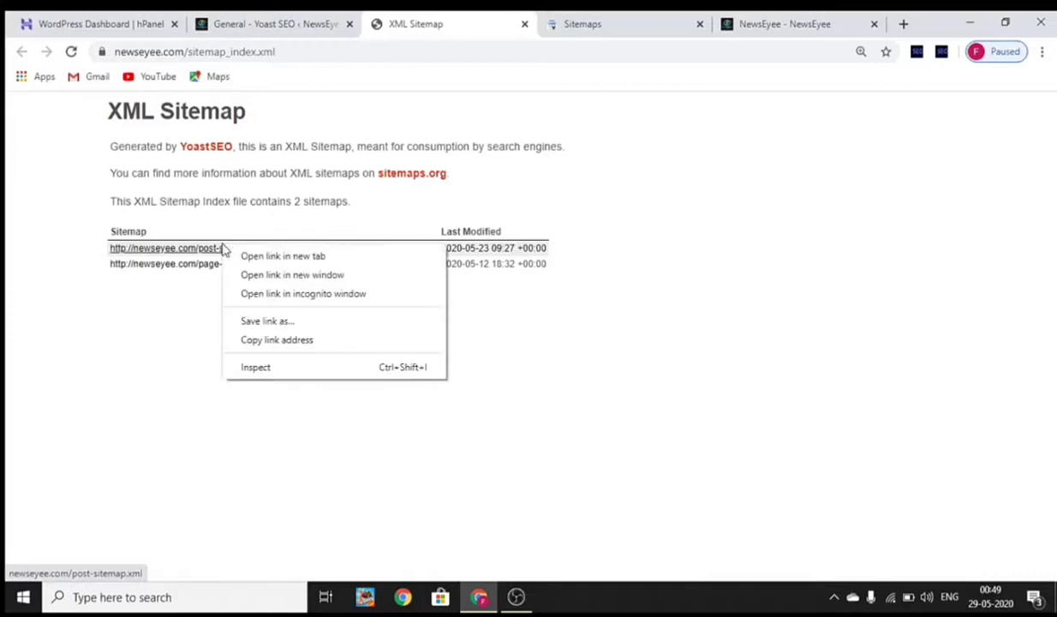
{"action": "left_click", "coordinate": [25, 306]}
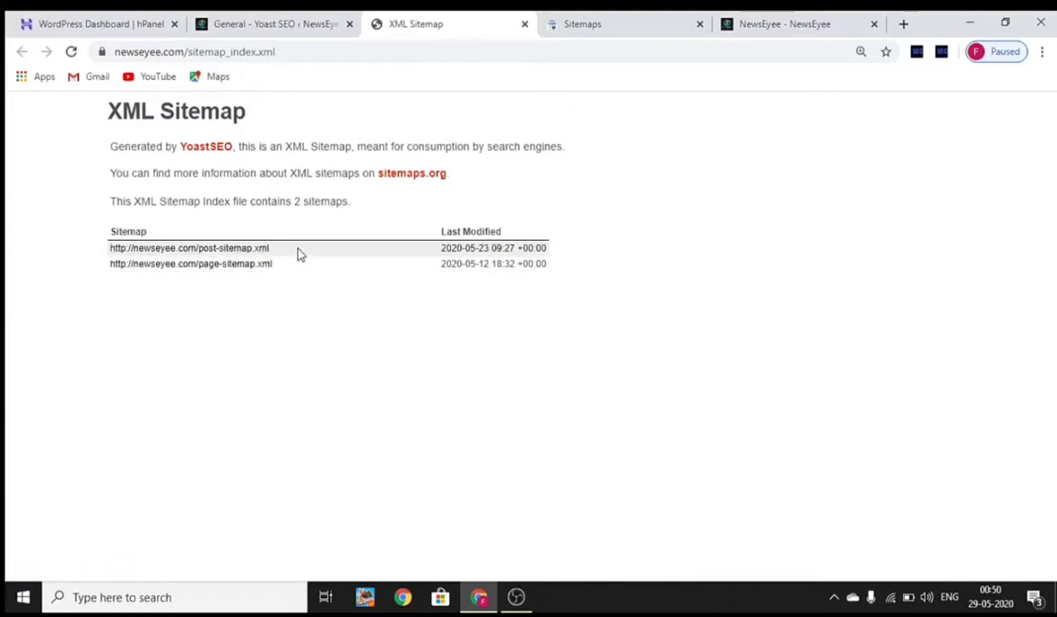
{"action": "right_click", "coordinate": [257, 251]}
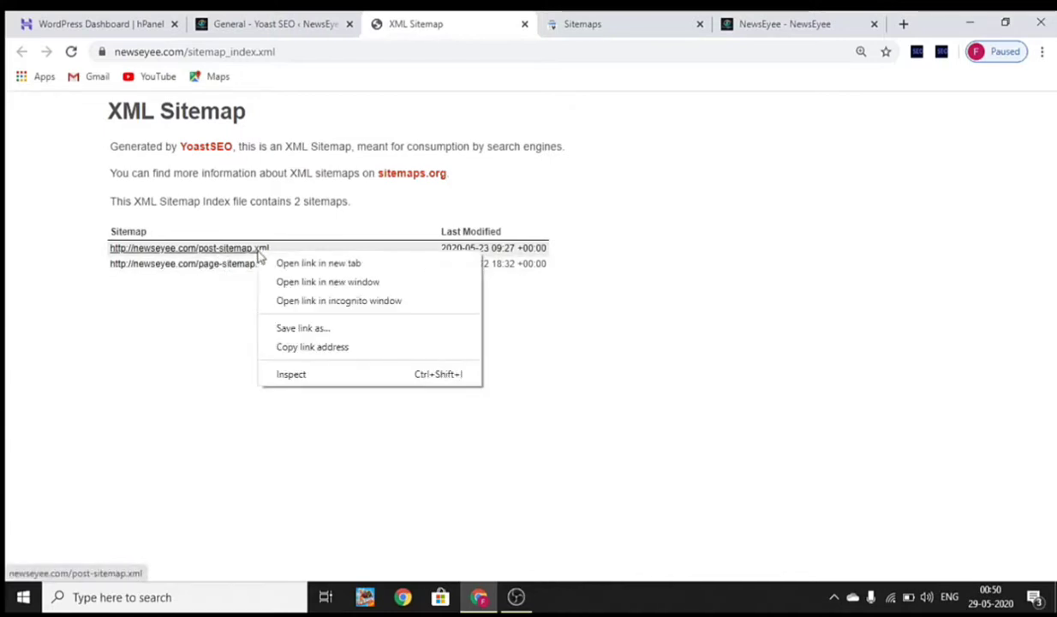
{"action": "left_click", "coordinate": [290, 345]}
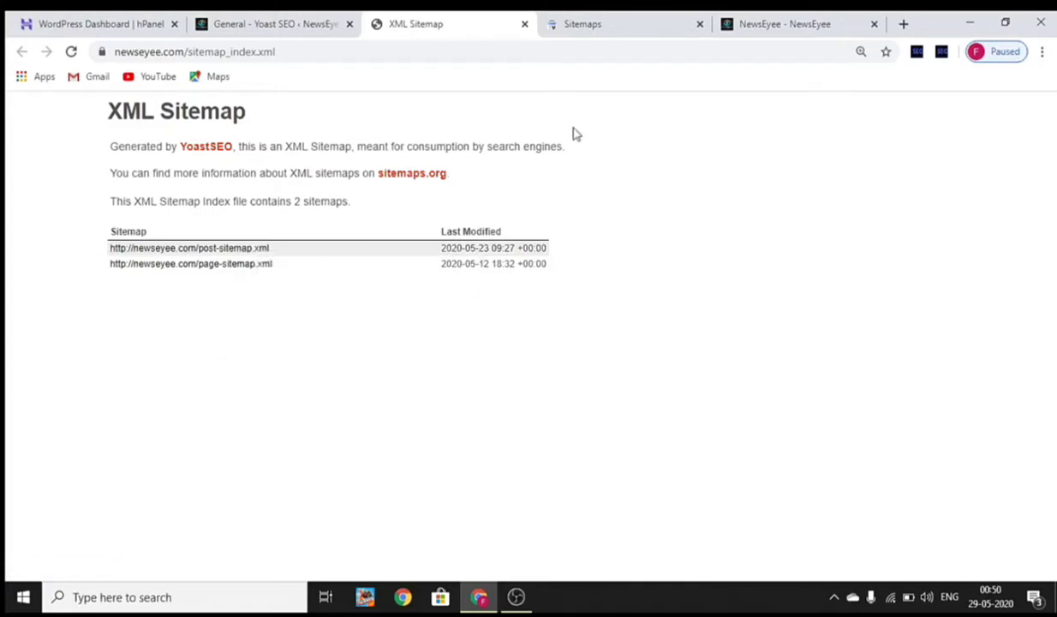
{"action": "left_click", "coordinate": [598, 19]}
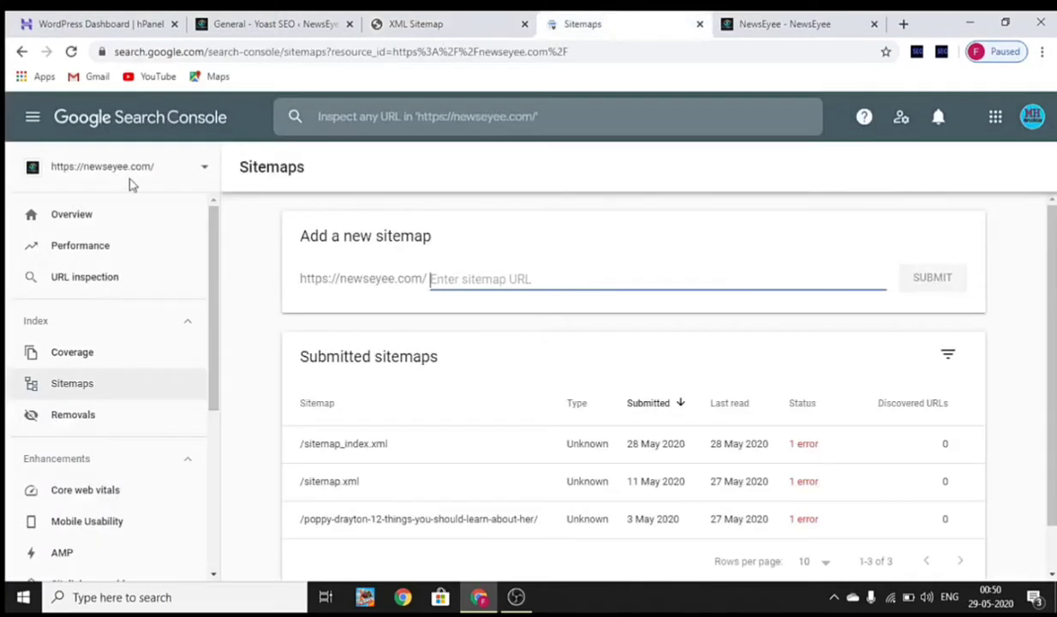
{"action": "right_click", "coordinate": [505, 279]}
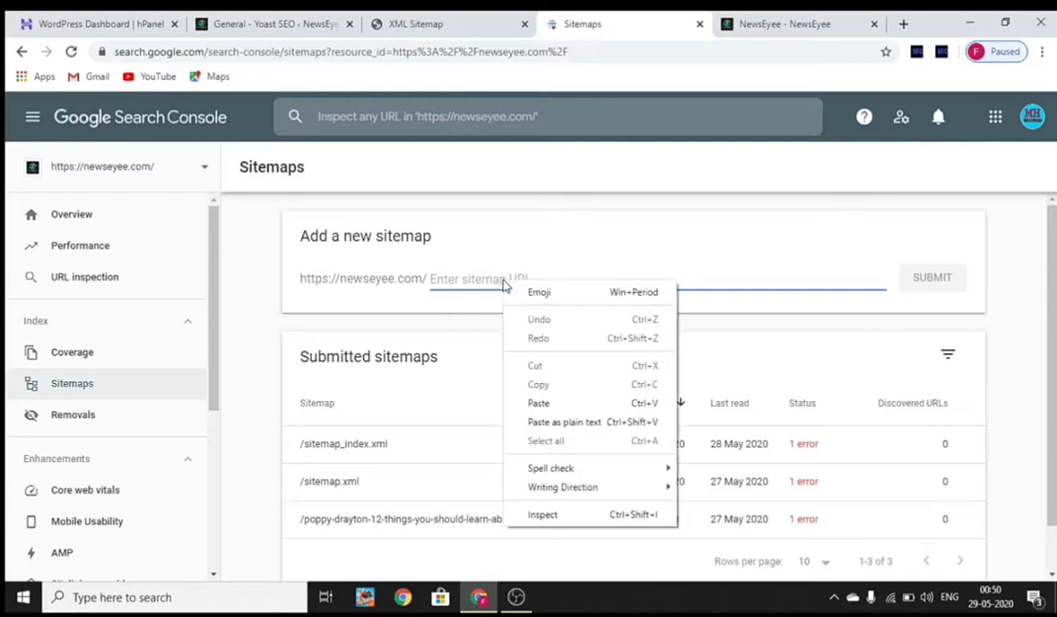
{"action": "left_click", "coordinate": [524, 397]}
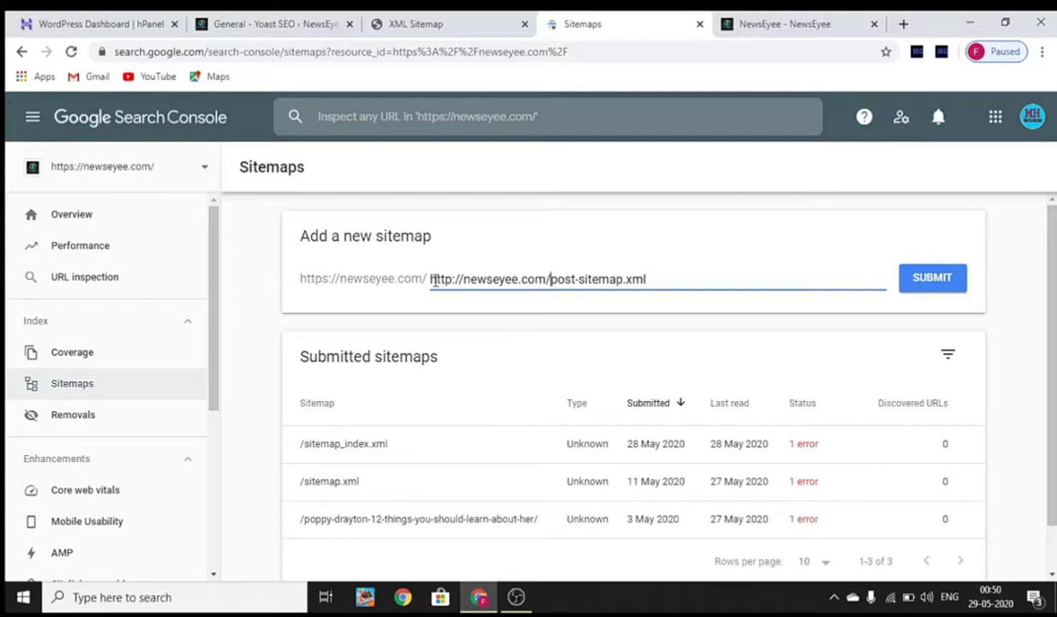
{"action": "mouse_move", "coordinate": [430, 280]}
{"action": "left_mouse_down"}
{"action": "mouse_move", "coordinate": [544, 285]}
{"action": "mouse_move", "coordinate": [425, 276]}
{"action": "left_mouse_up"}
{"action": "left_click_drag", "start_coordinate": [315, 277], "coordinate": [408, 292]}
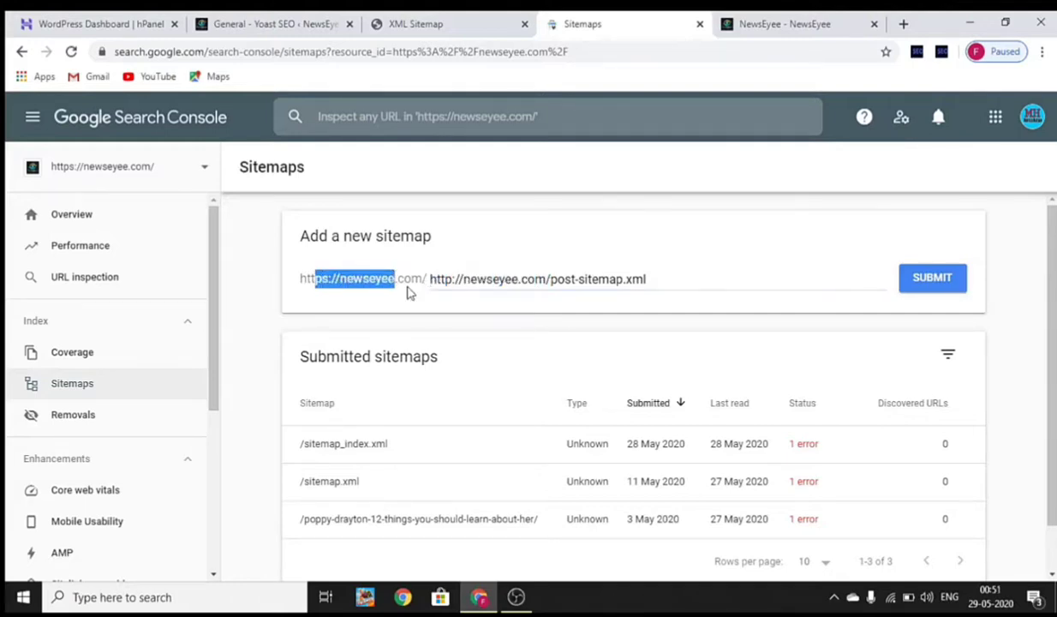
{"action": "left_click", "coordinate": [408, 293]}
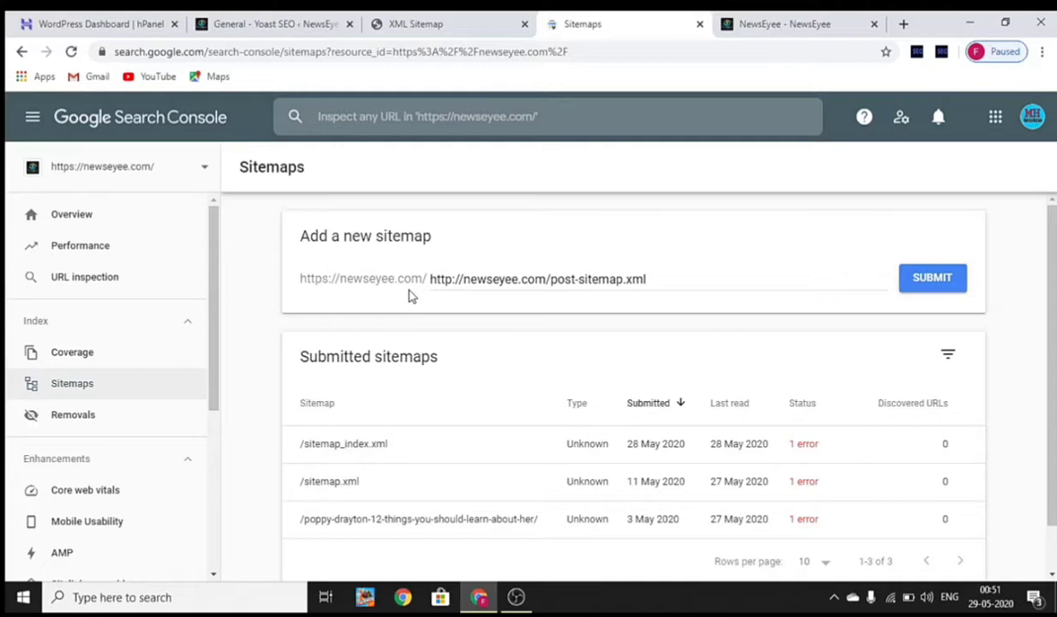
{"action": "left_click", "coordinate": [550, 278]}
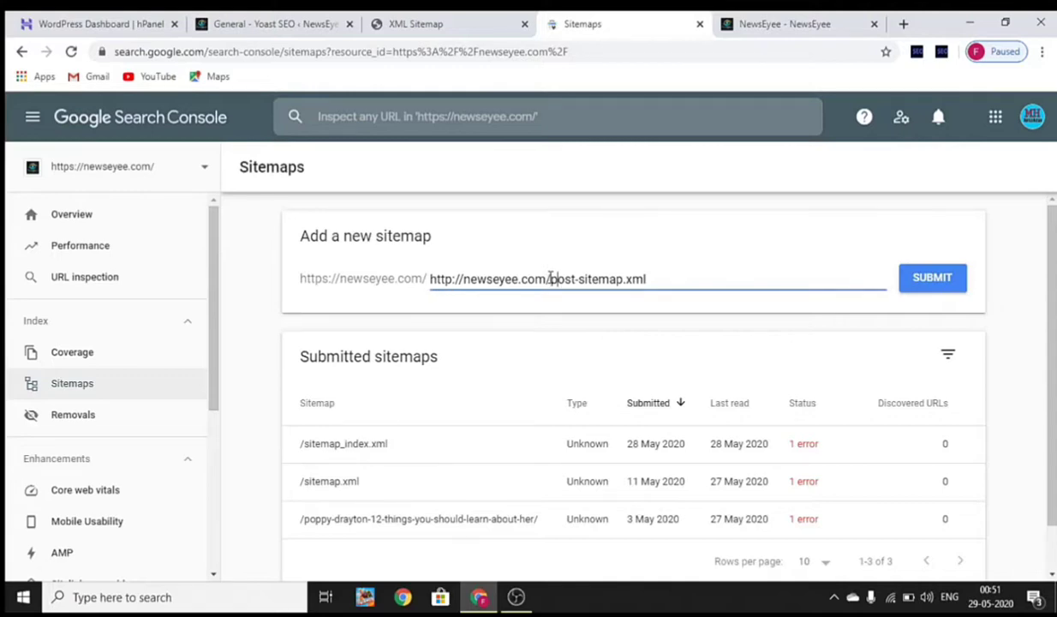
{"action": "key", "text": "BackSpace"}
{"action": "key", "text": "BackSpace"}
{"action": "key", "text": "BackSpace"}
{"action": "key", "text": "BackSpace"}
{"action": "key", "text": "BackSpace"}
{"action": "key", "text": "BackSpace"}
{"action": "key", "text": "BackSpace"}
{"action": "key", "text": "BackSpace"}
{"action": "key", "text": "BackSpace"}
{"action": "key", "text": "BackSpace"}
{"action": "key", "text": "BackSpace"}
{"action": "key", "text": "BackSpace"}
{"action": "key", "text": "BackSpace"}
{"action": "key", "text": "BackSpace"}
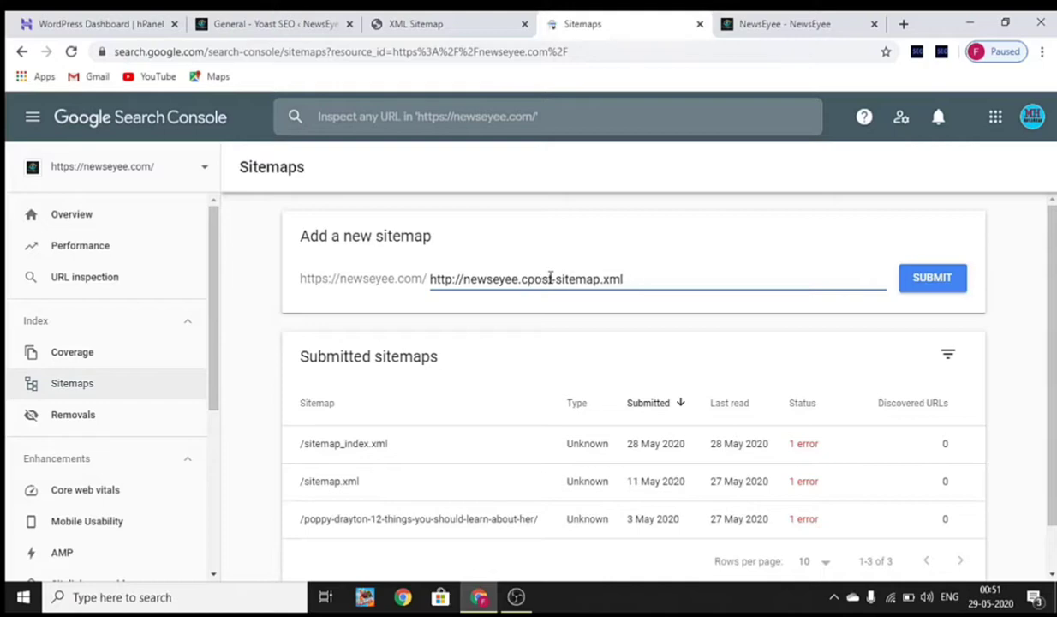
{"action": "key", "text": "BackSpace"}
{"action": "key", "text": "BackSpace"}
{"action": "key", "text": "BackSpace"}
{"action": "key", "text": "BackSpace"}
{"action": "key", "text": "BackSpace"}
{"action": "key", "text": "BackSpace"}
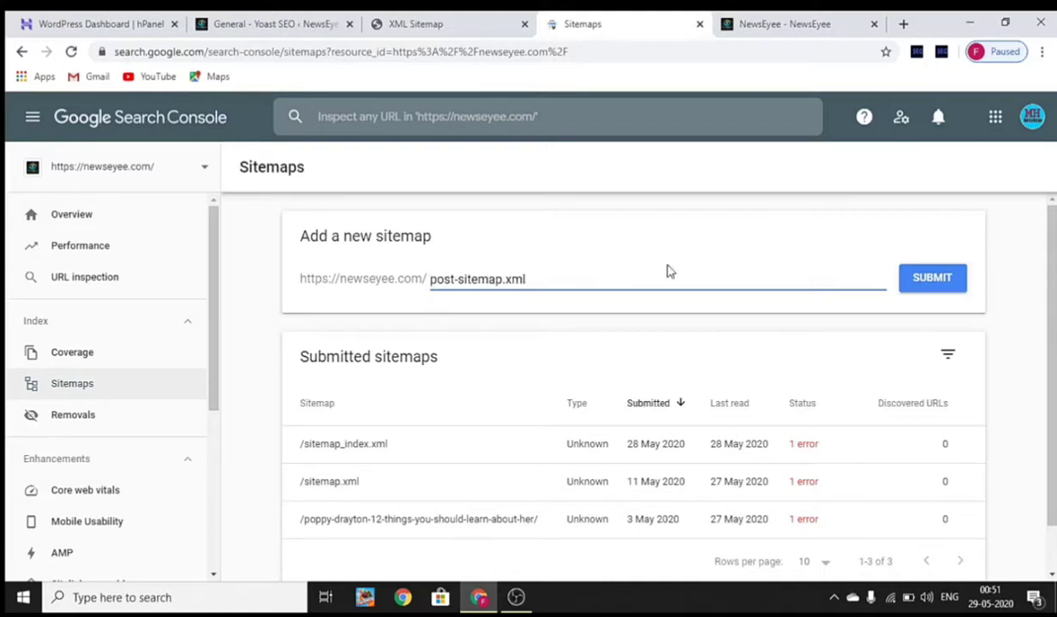
Step: Submit the post-sitemap.xml sitemap, close the confirmation and check its entry among the submitted sitemaps
{"action": "left_click", "coordinate": [946, 279]}
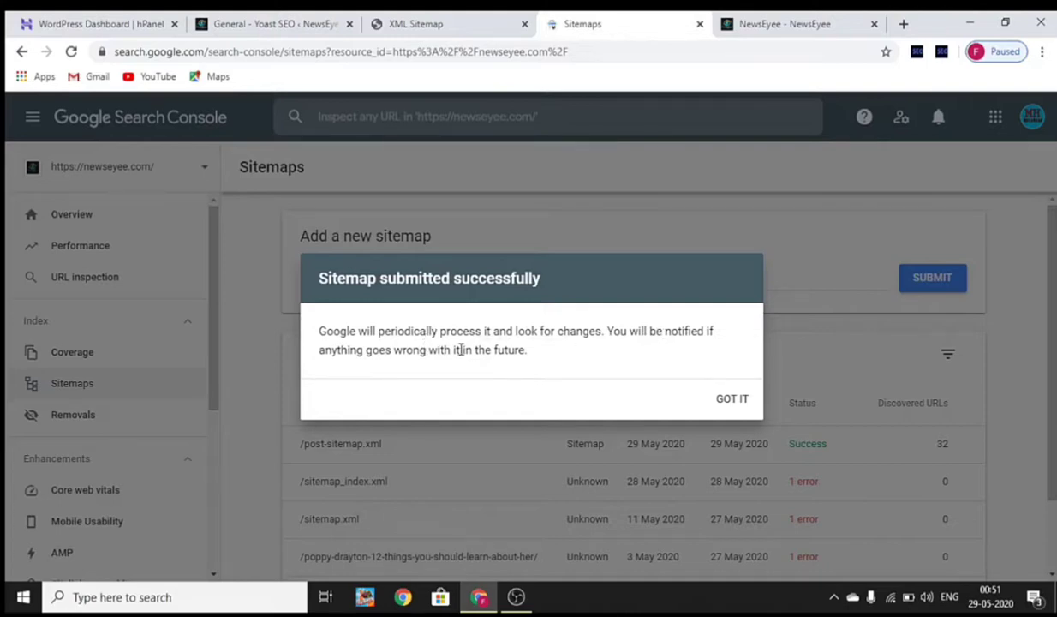
{"action": "left_click", "coordinate": [726, 397]}
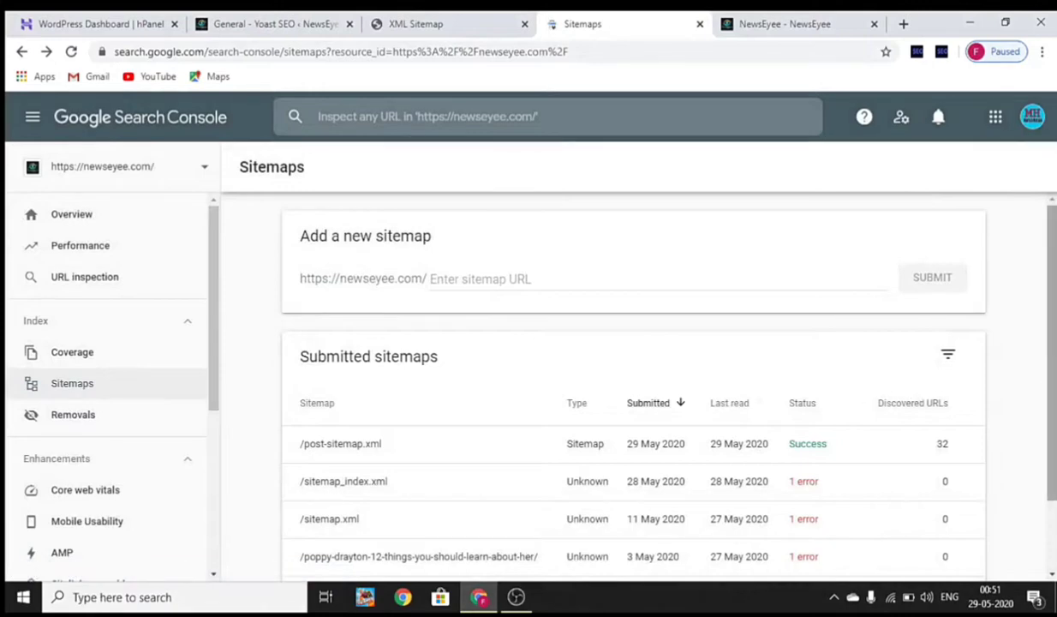
{"action": "scroll", "coordinate": [1053, 374], "scroll_direction": "down", "scroll_amount": 1}
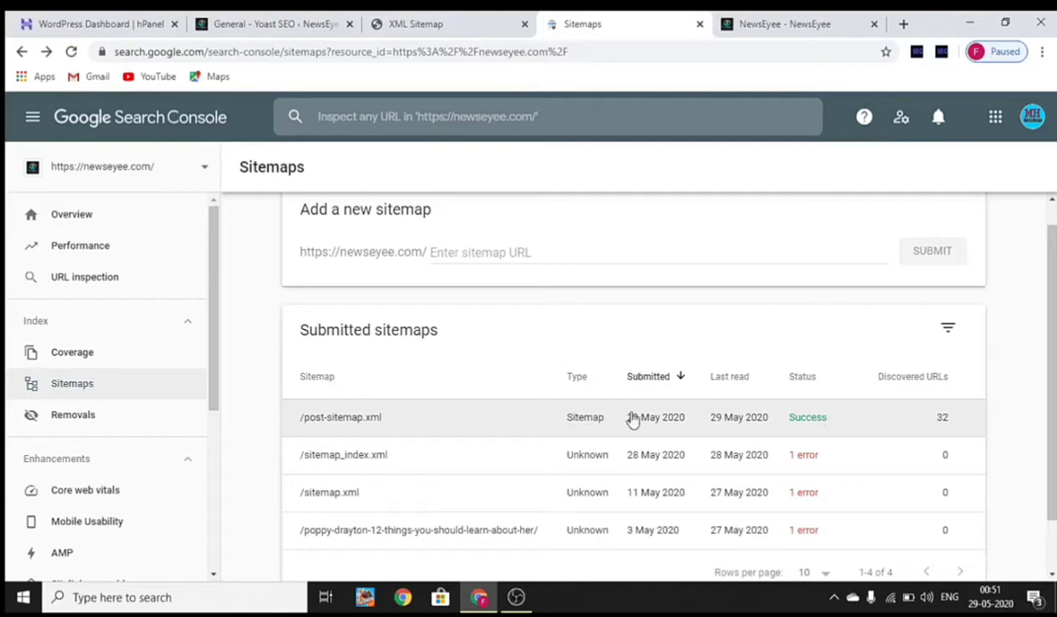
{"action": "scroll", "coordinate": [726, 261], "scroll_direction": "up", "scroll_amount": 1}
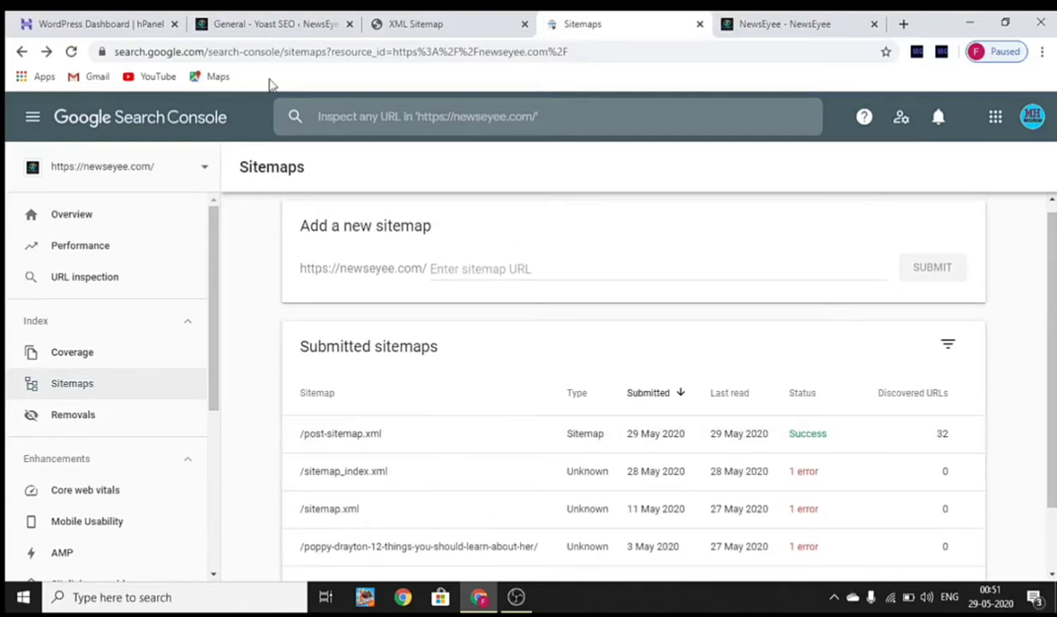
Step: Copy the page-sitemap.xml link address from the XML sitemap and paste it as a new sitemap URL in Search Console
{"action": "left_click", "coordinate": [272, 29]}
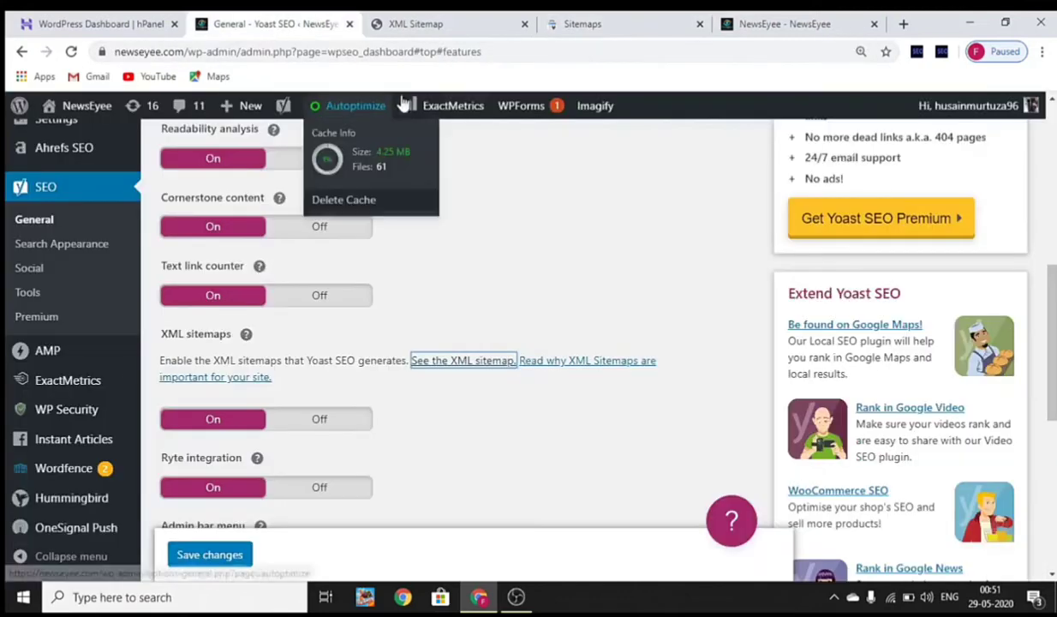
{"action": "left_click", "coordinate": [435, 25]}
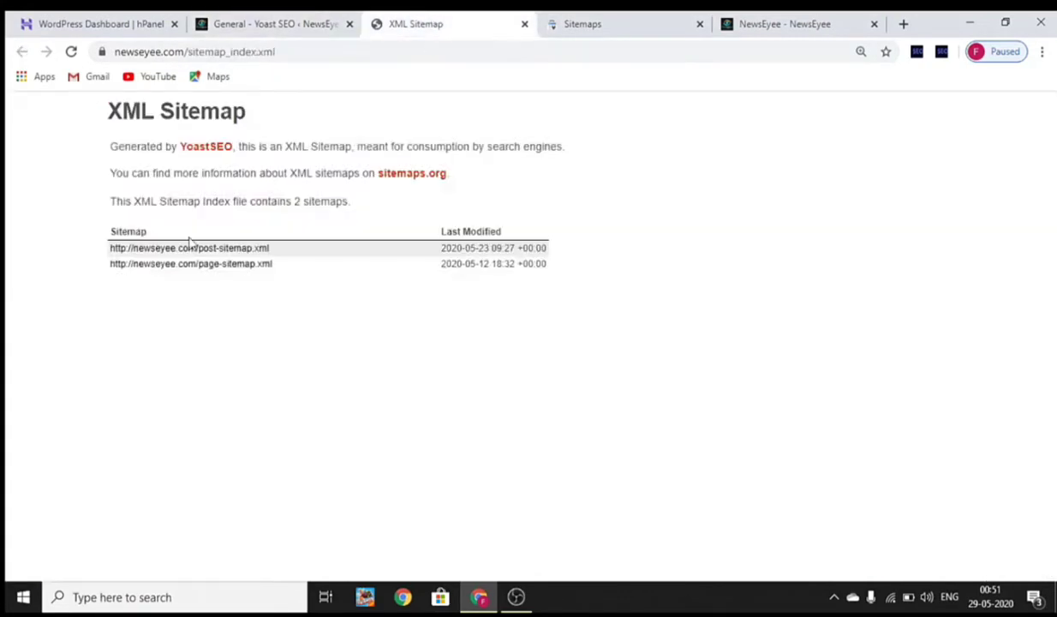
{"action": "right_click", "coordinate": [234, 272]}
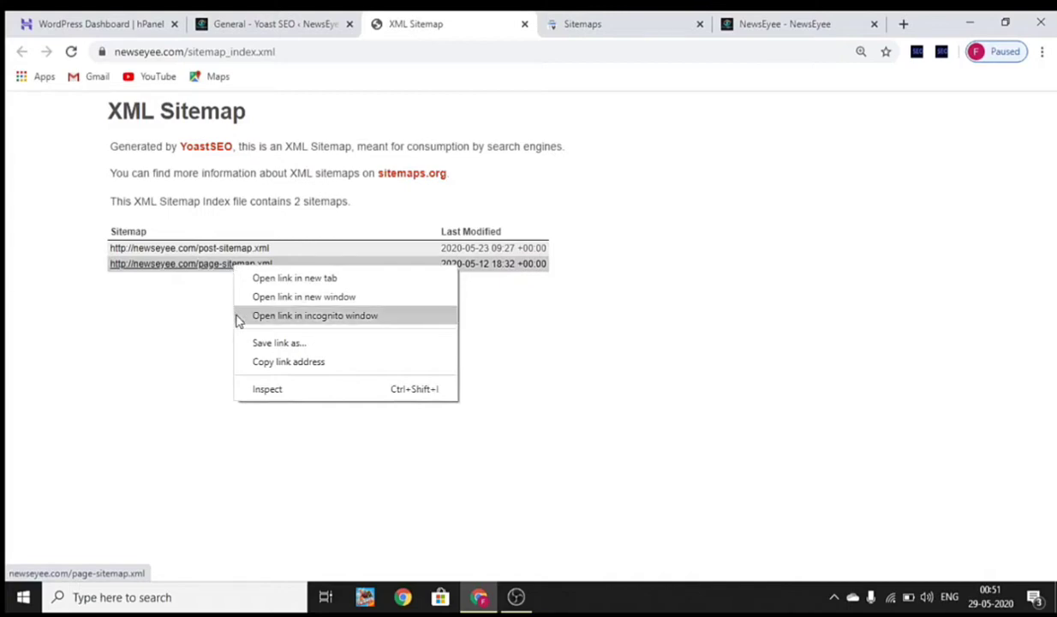
{"action": "left_click", "coordinate": [281, 362]}
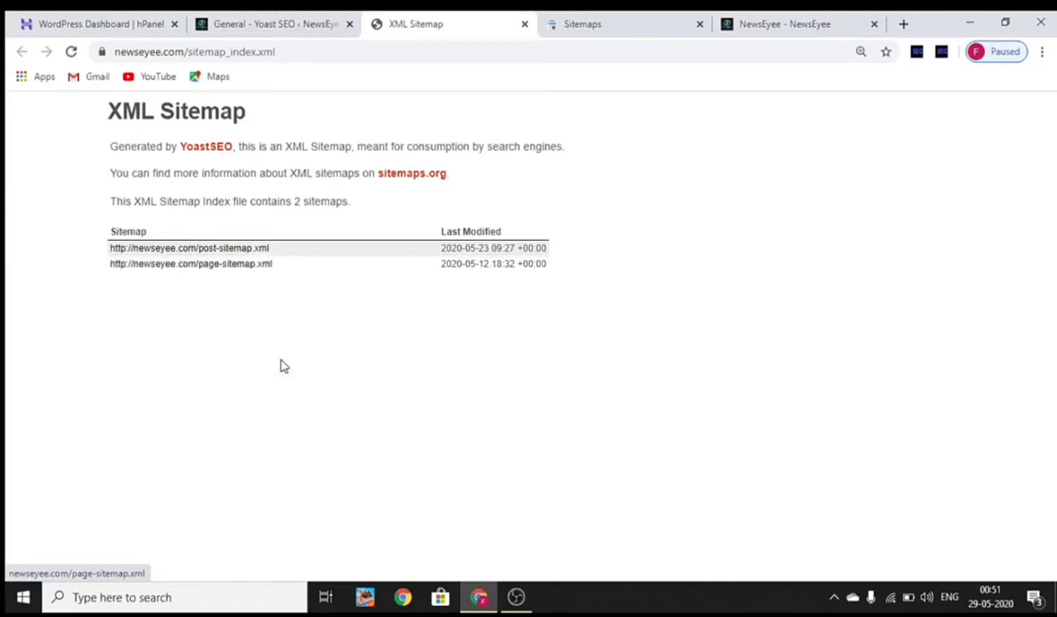
{"action": "left_click", "coordinate": [556, 23]}
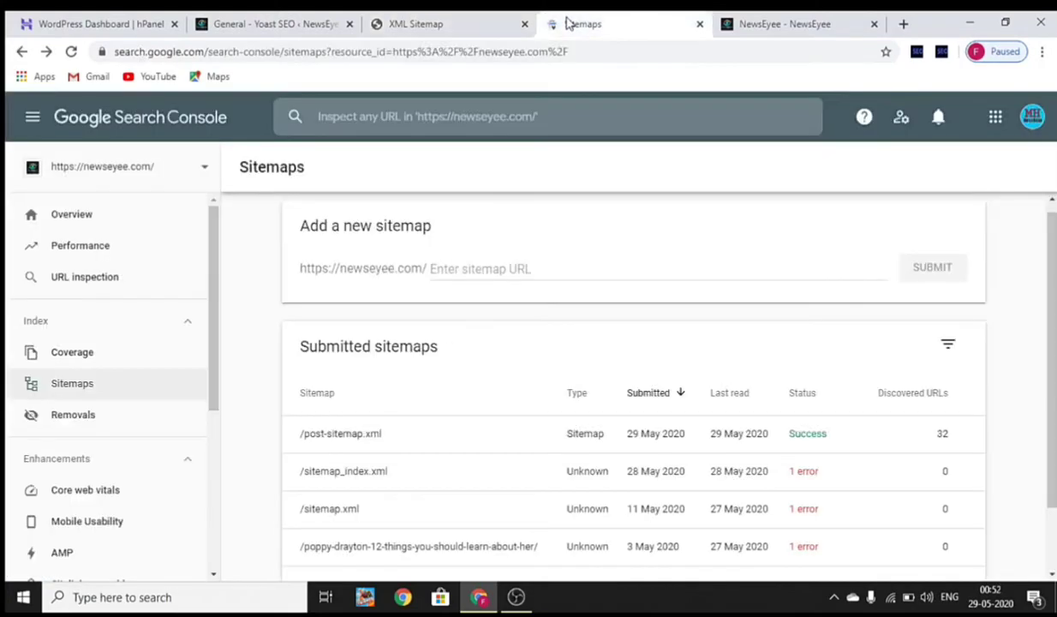
{"action": "left_click", "coordinate": [486, 266]}
{"action": "key", "text": "ctrl+v"}
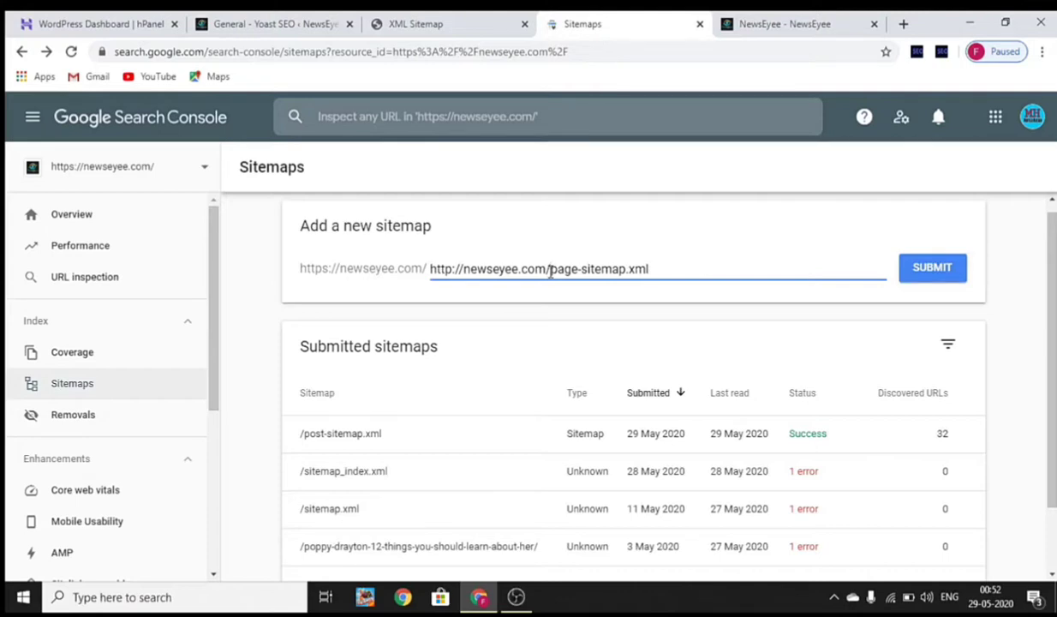
{"action": "key", "text": "BackSpace"}
{"action": "key", "text": "BackSpace"}
{"action": "key", "text": "BackSpace"}
{"action": "key", "text": "BackSpace"}
{"action": "key", "text": "BackSpace"}
{"action": "key", "text": "BackSpace"}
{"action": "key", "text": "BackSpace"}
{"action": "key", "text": "BackSpace"}
{"action": "key", "text": "BackSpace"}
{"action": "key", "text": "BackSpace"}
{"action": "key", "text": "BackSpace"}
{"action": "key", "text": "BackSpace"}
{"action": "key", "text": "BackSpace"}
{"action": "key", "text": "BackSpace"}
{"action": "key", "text": "BackSpace"}
{"action": "key", "text": "BackSpace"}
{"action": "key", "text": "BackSpace"}
{"action": "key", "text": "BackSpace"}
{"action": "key", "text": "BackSpace"}
{"action": "key", "text": "BackSpace"}
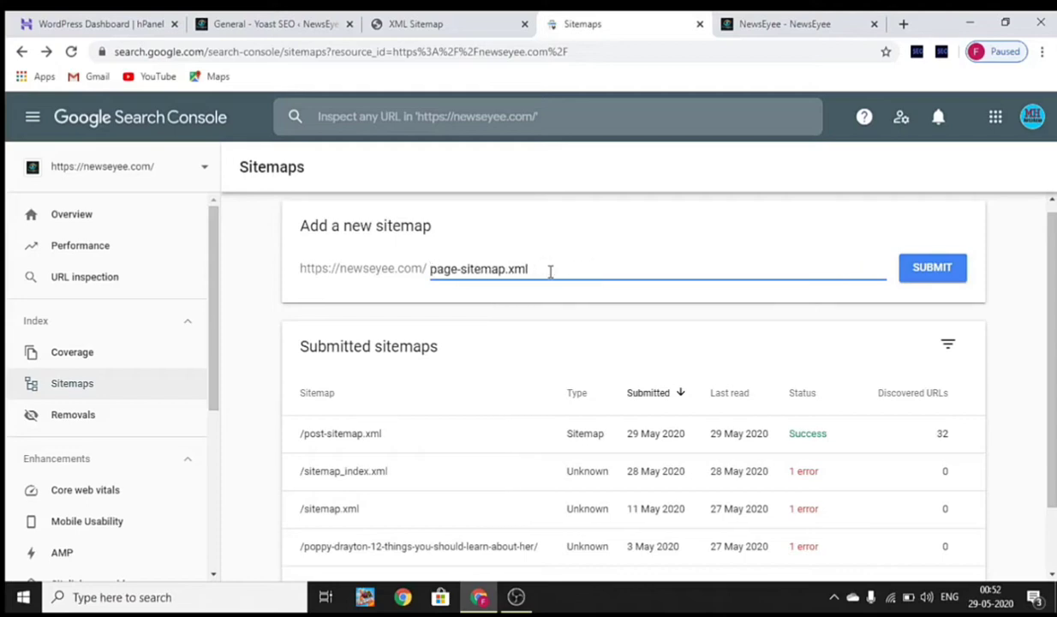
{"action": "left_click_drag", "start_coordinate": [346, 271], "coordinate": [371, 273]}
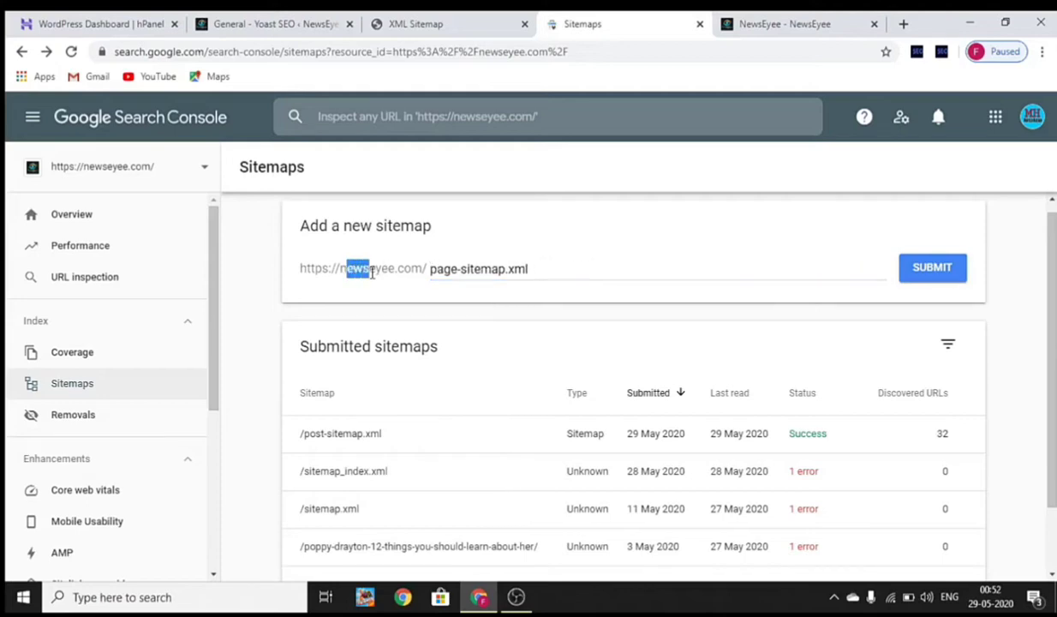
Step: Submit the page-sitemap.xml sitemap, dismiss the confirmation and check its entry among the submitted sitemaps
{"action": "left_click", "coordinate": [382, 290]}
{"action": "left_click", "coordinate": [926, 273]}
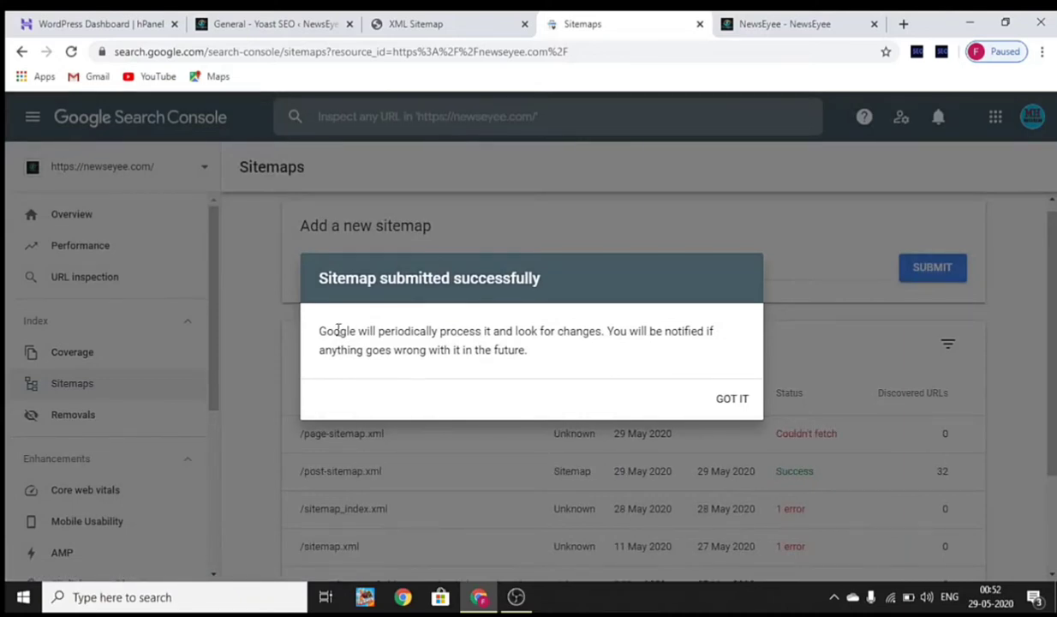
{"action": "left_click", "coordinate": [731, 399]}
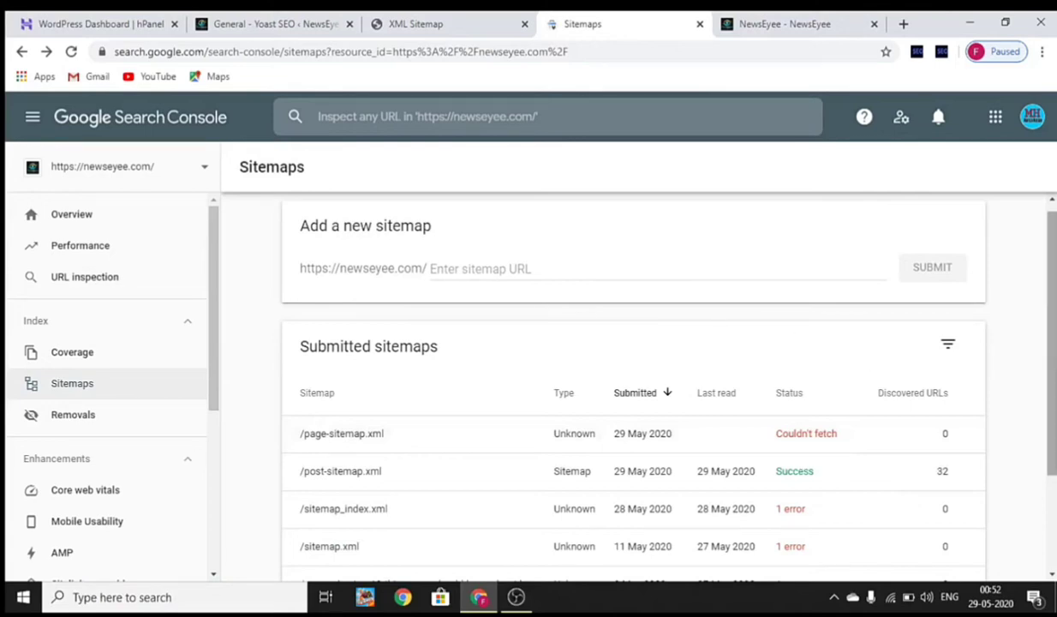
{"action": "scroll", "coordinate": [1052, 360], "scroll_direction": "up", "scroll_amount": 1}
{"action": "scroll", "coordinate": [1054, 360], "scroll_direction": "down", "scroll_amount": 1}
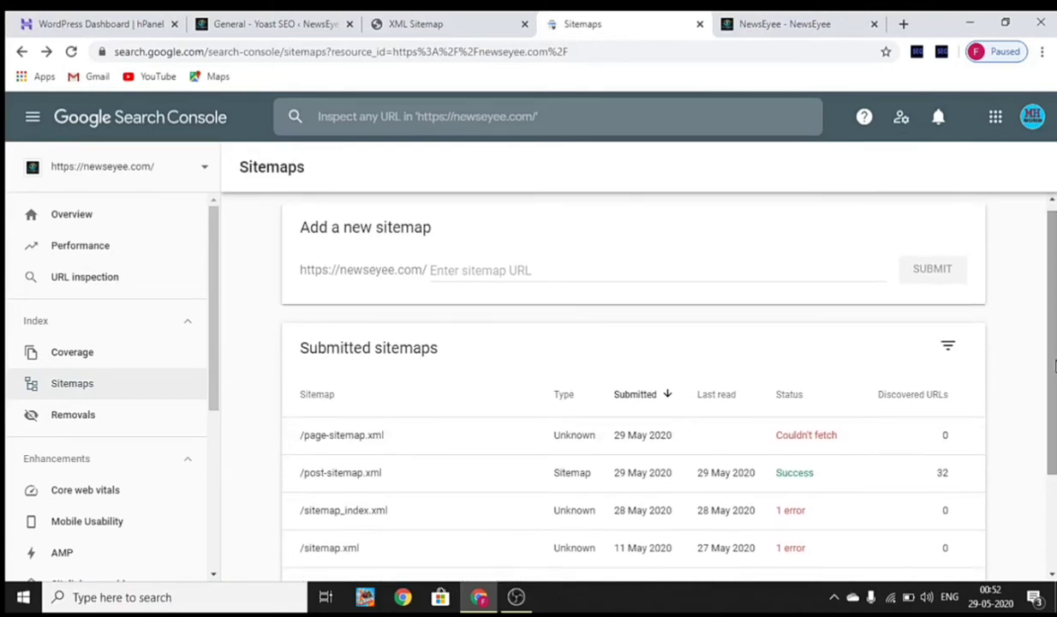
Step: Copy the page-sitemap.xml link address from the XML sitemap again and paste it as the new sitemap URL in Search Console
{"action": "left_click", "coordinate": [614, 267]}
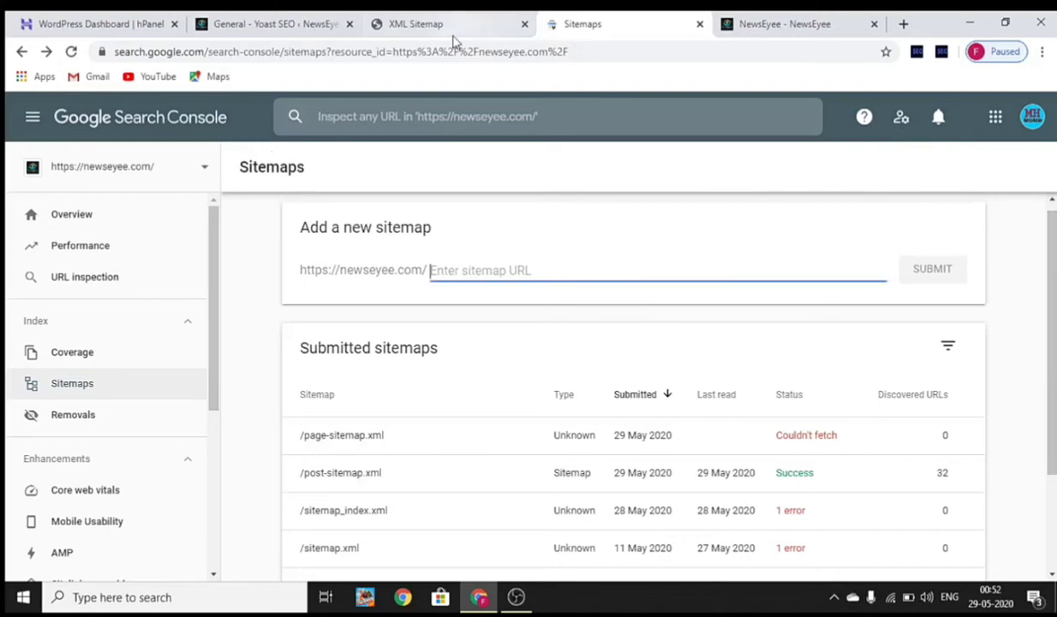
{"action": "left_click", "coordinate": [441, 25]}
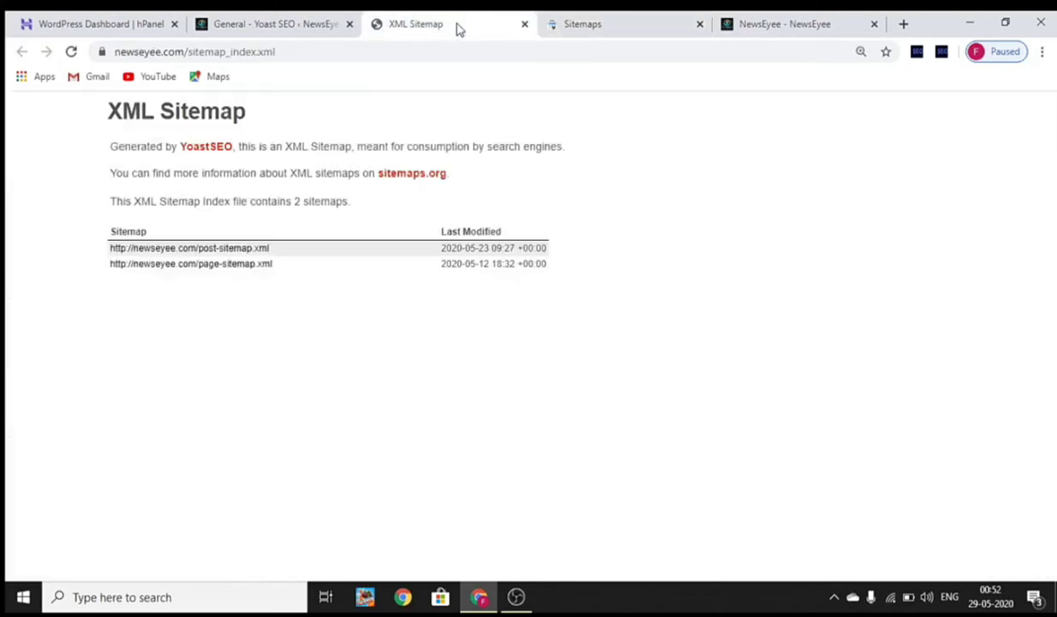
{"action": "right_click", "coordinate": [247, 272]}
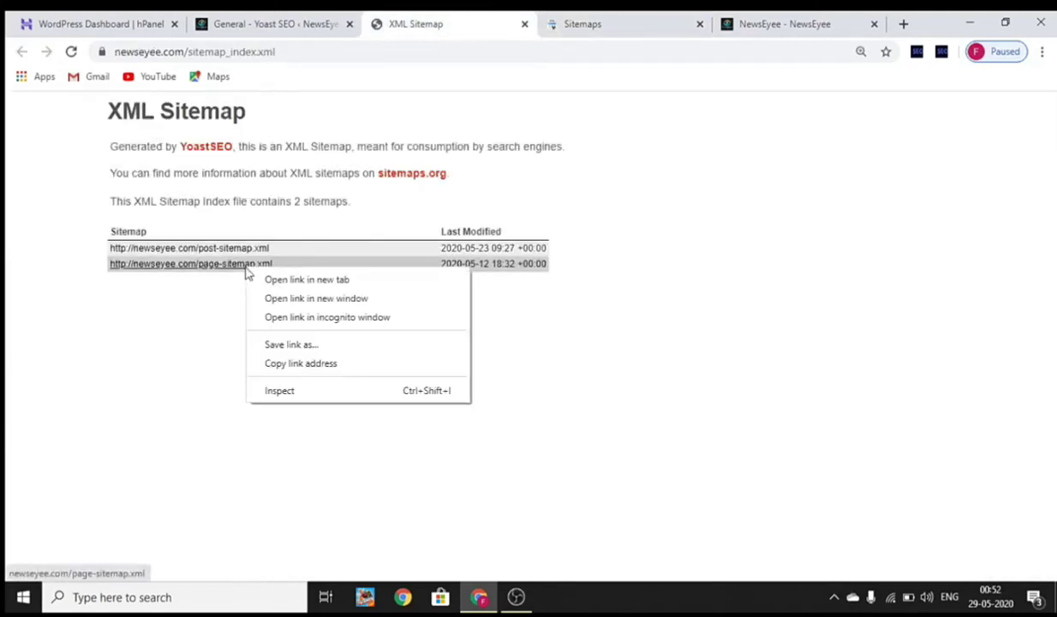
{"action": "left_click", "coordinate": [276, 361]}
{"action": "left_click", "coordinate": [603, 27]}
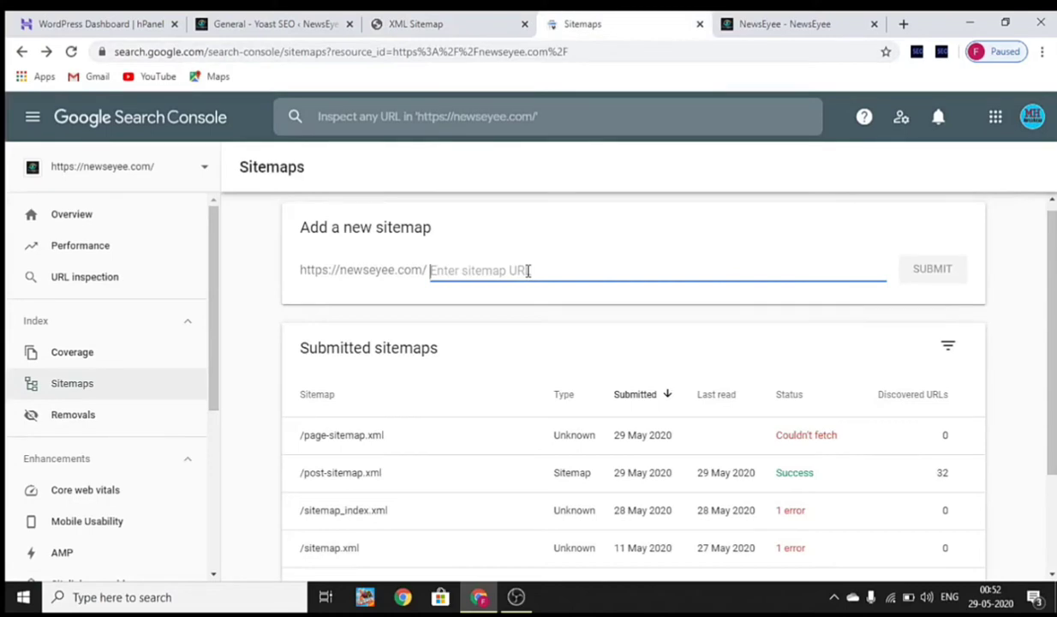
{"action": "key", "text": "ctrl+v"}
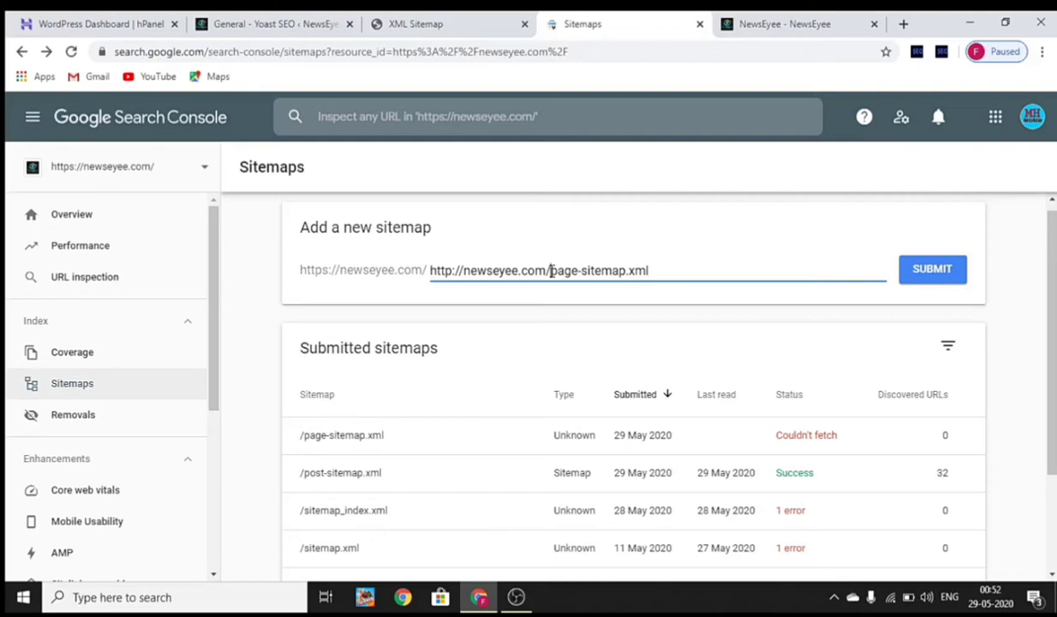
{"action": "key", "text": "BackSpace"}
{"action": "key", "text": "BackSpace"}
{"action": "key", "text": "BackSpace"}
{"action": "key", "text": "BackSpace"}
{"action": "key", "text": "BackSpace"}
{"action": "key", "text": "BackSpace"}
{"action": "key", "text": "BackSpace"}
{"action": "key", "text": "BackSpace"}
{"action": "key", "text": "BackSpace"}
{"action": "key", "text": "BackSpace"}
{"action": "key", "text": "BackSpace"}
{"action": "key", "text": "BackSpace"}
{"action": "key", "text": "BackSpace"}
{"action": "key", "text": "BackSpace"}
{"action": "key", "text": "BackSpace"}
{"action": "key", "text": "BackSpace"}
{"action": "key", "text": "BackSpace"}
{"action": "key", "text": "BackSpace"}
{"action": "key", "text": "BackSpace"}
{"action": "key", "text": "BackSpace"}
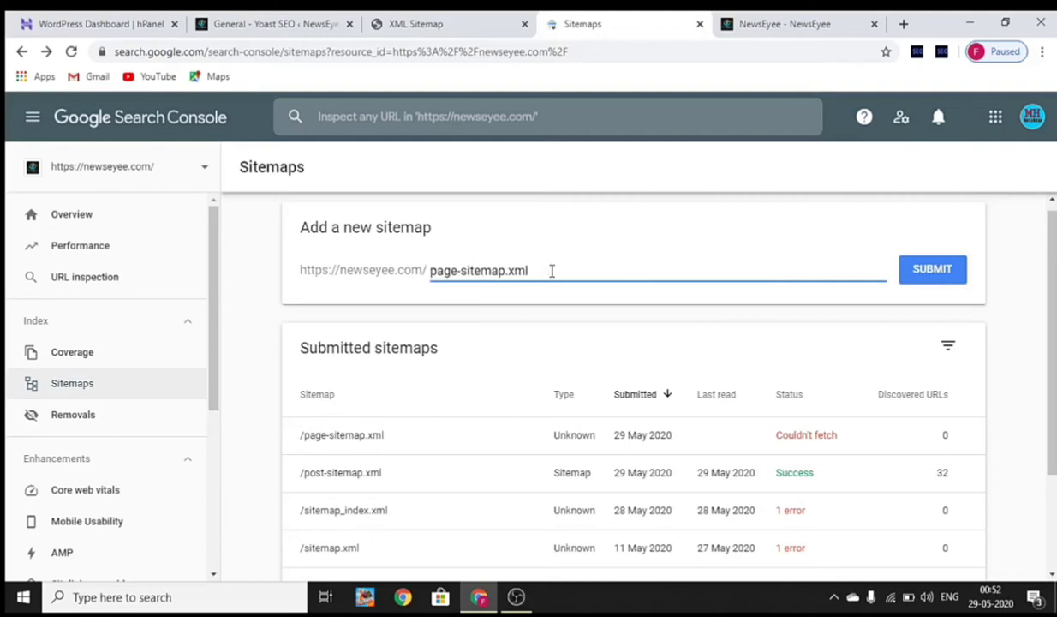
Step: Resubmit the page-sitemap.xml sitemap, close the confirmation and review the status of the submitted sitemaps
{"action": "left_click", "coordinate": [932, 269]}
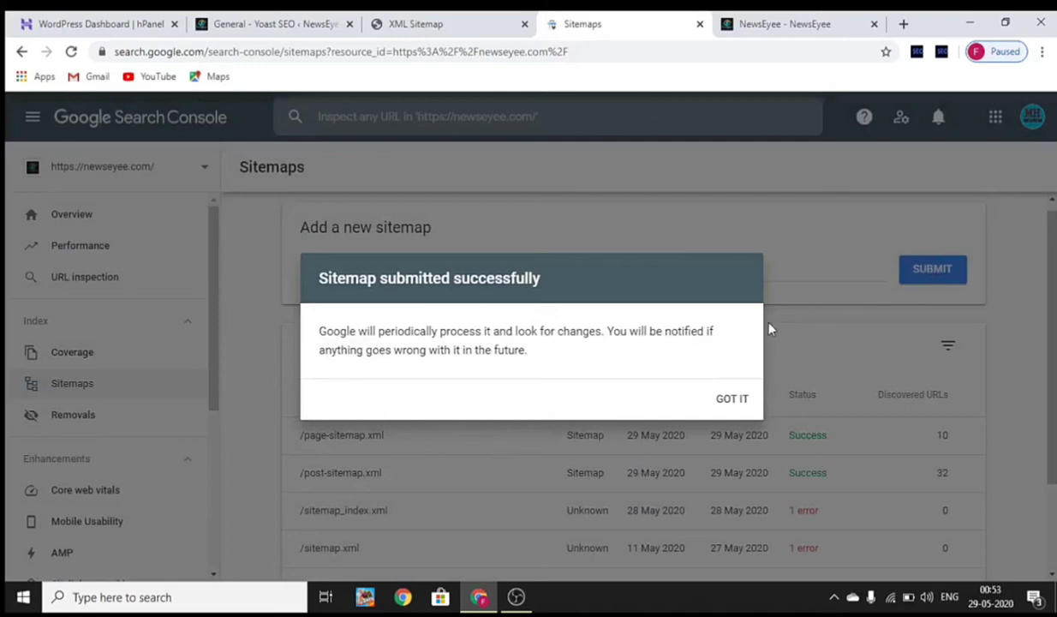
{"action": "left_click", "coordinate": [733, 401]}
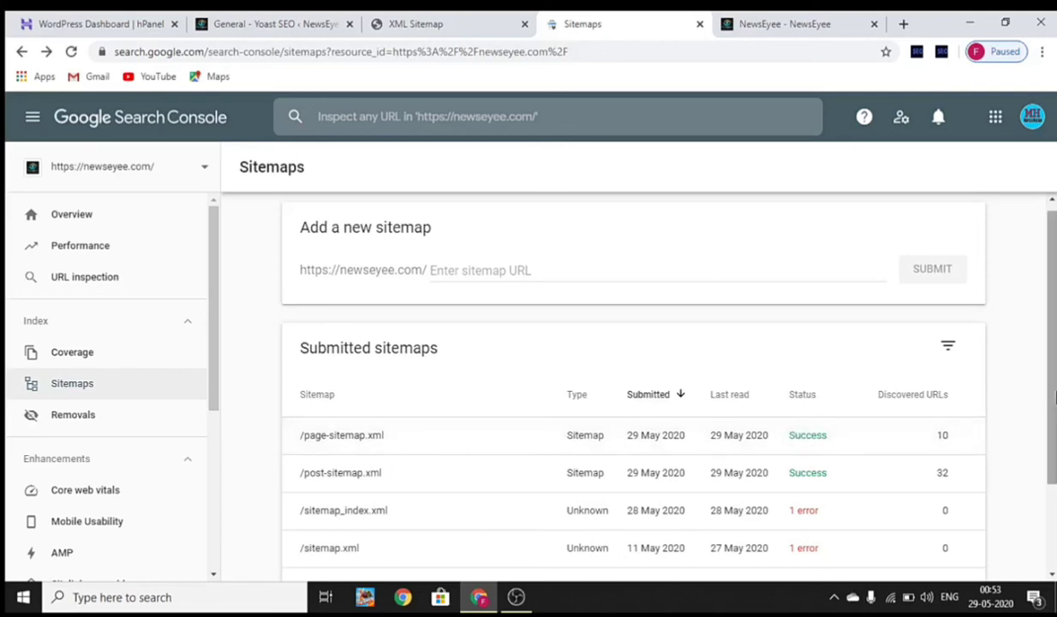
{"action": "scroll", "coordinate": [1056, 395], "scroll_direction": "down", "scroll_amount": 1}
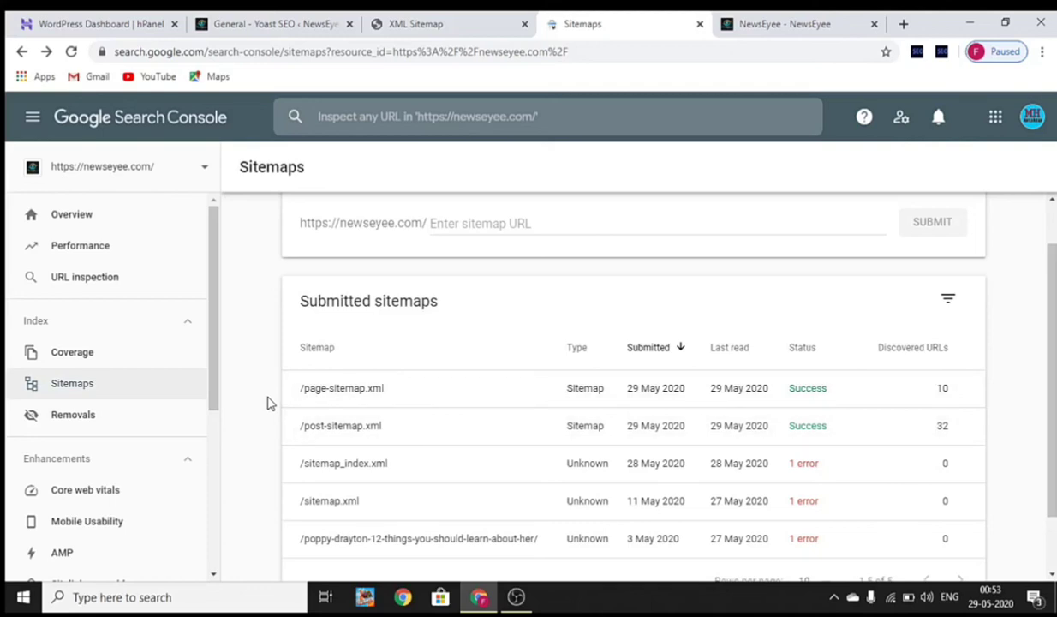
{"action": "scroll", "coordinate": [809, 301], "scroll_direction": "up", "scroll_amount": 1}
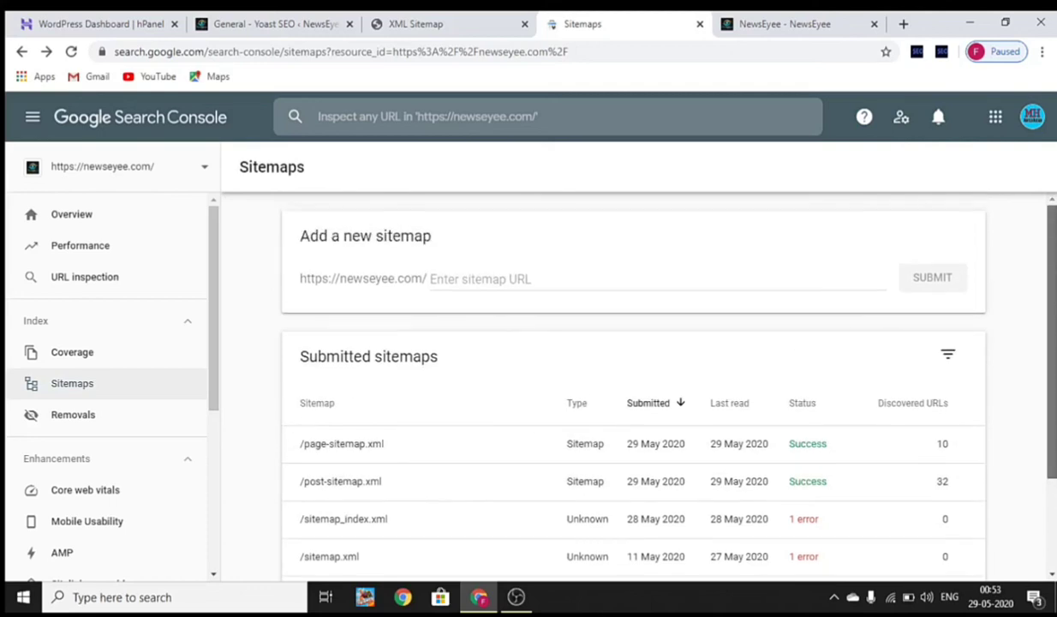